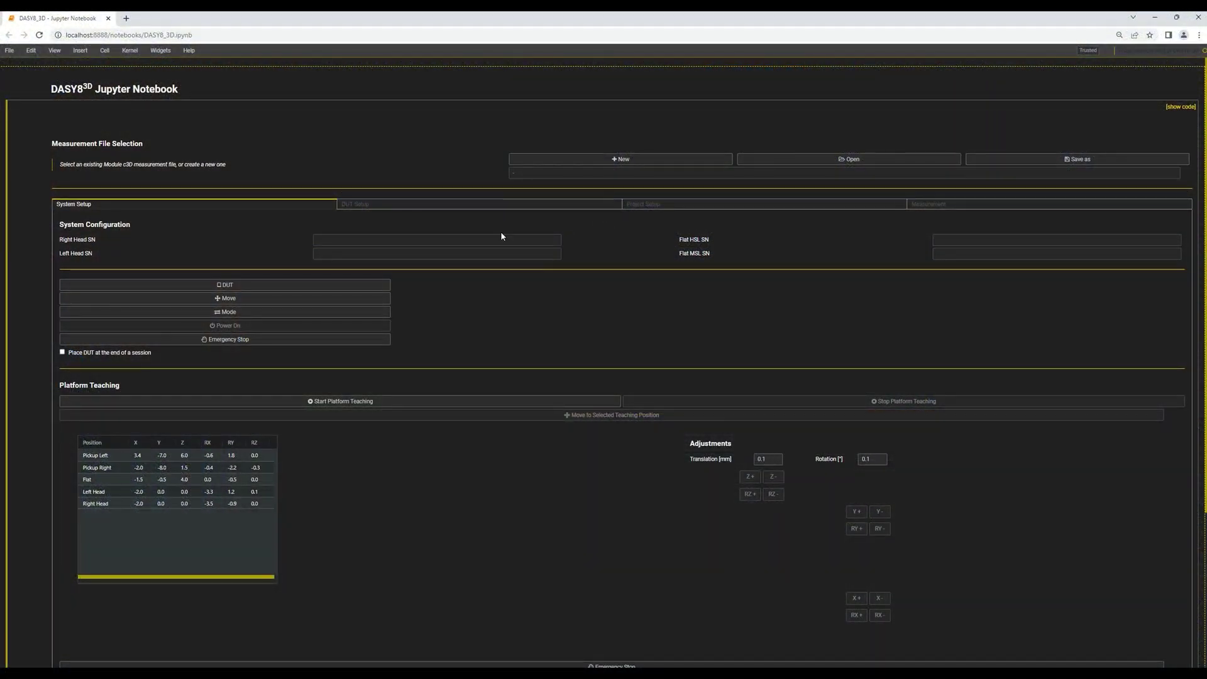
Import Tablet.dut from the DUTs folder into the DUT Setup
left_click(366, 205)
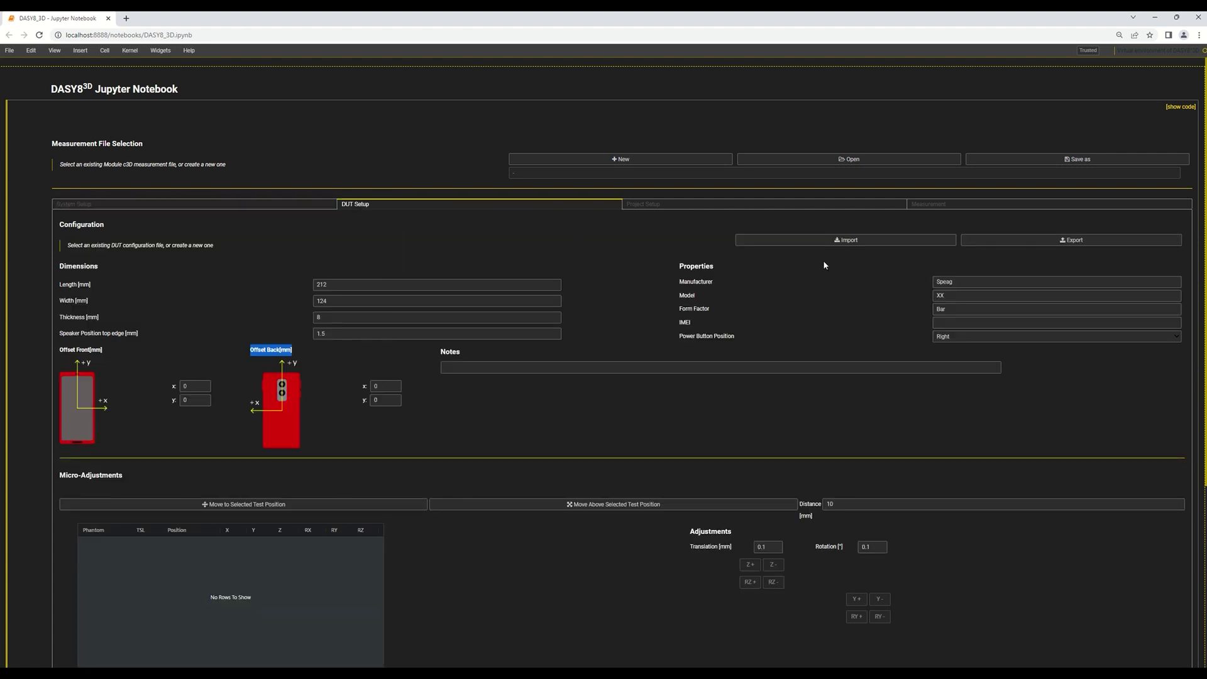
left_click(844, 243)
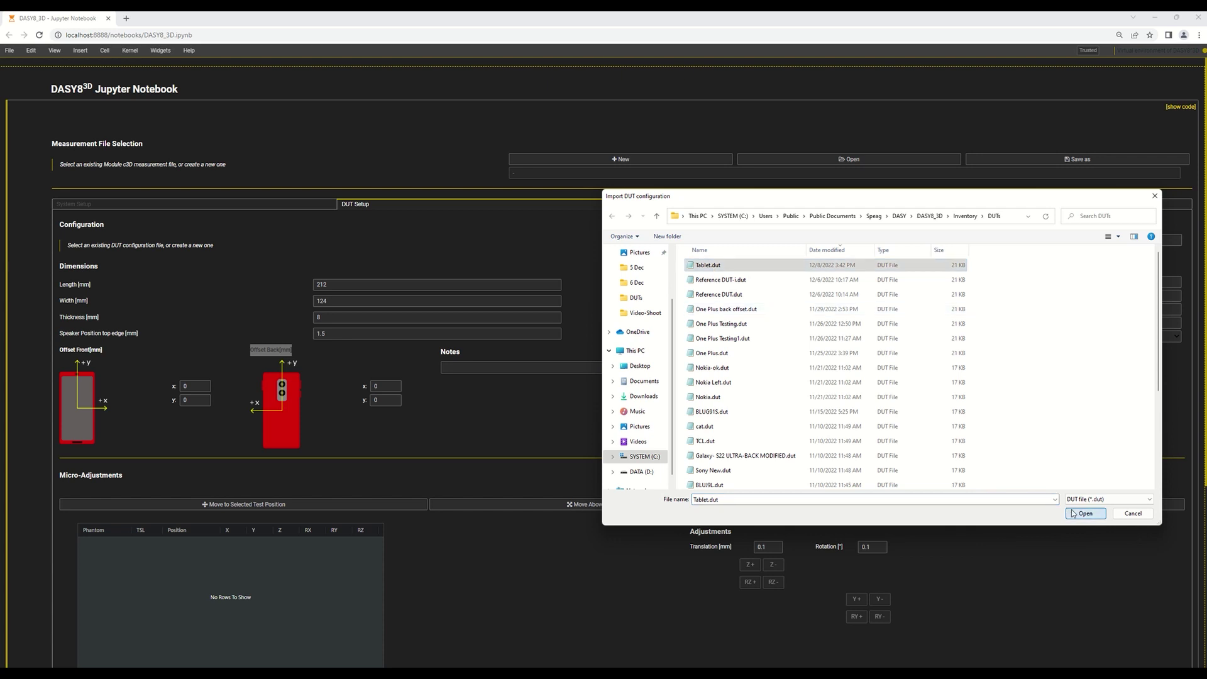
left_click(1072, 513)
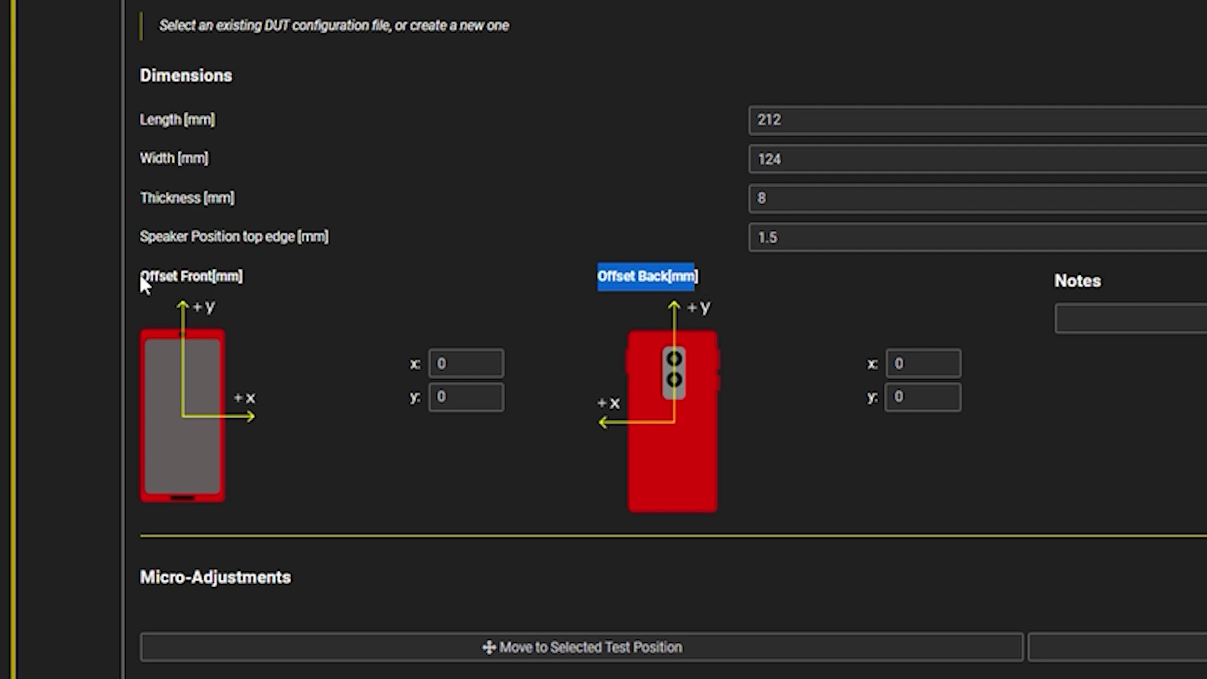
left_click_drag(141, 273, 243, 274)
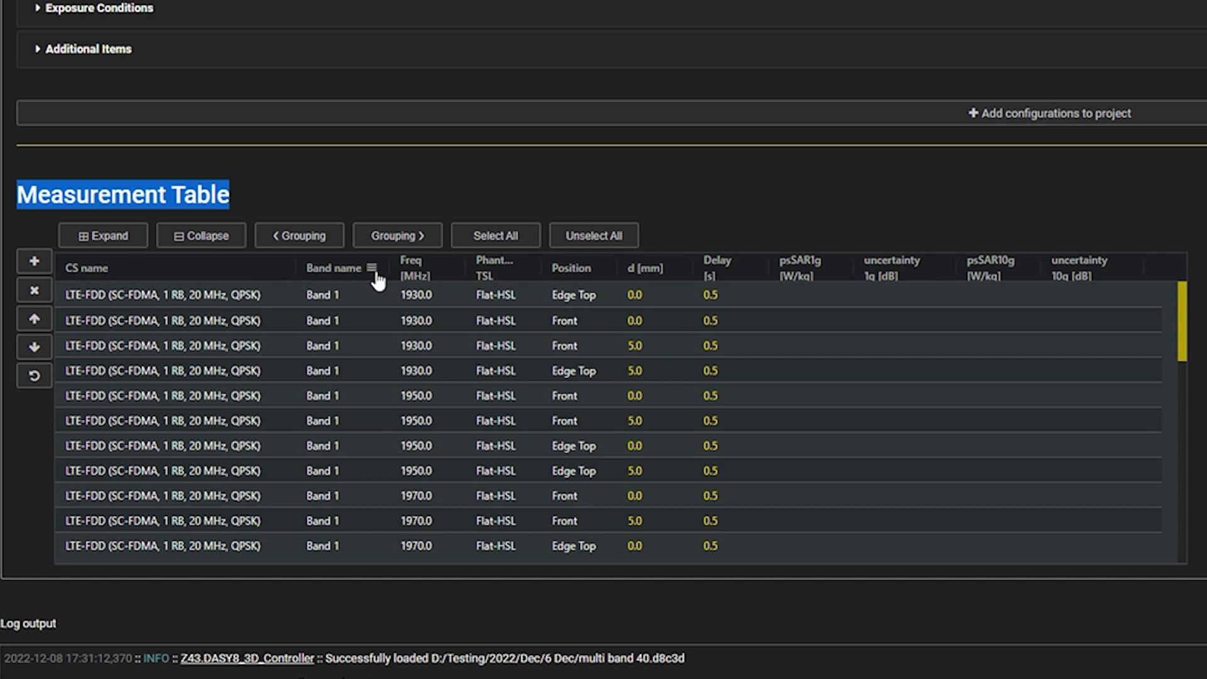
Filter the Phantom-TSL column to exclude Left Head-HSL and Right Head-HSL
left_click(520, 272)
left_click(563, 275)
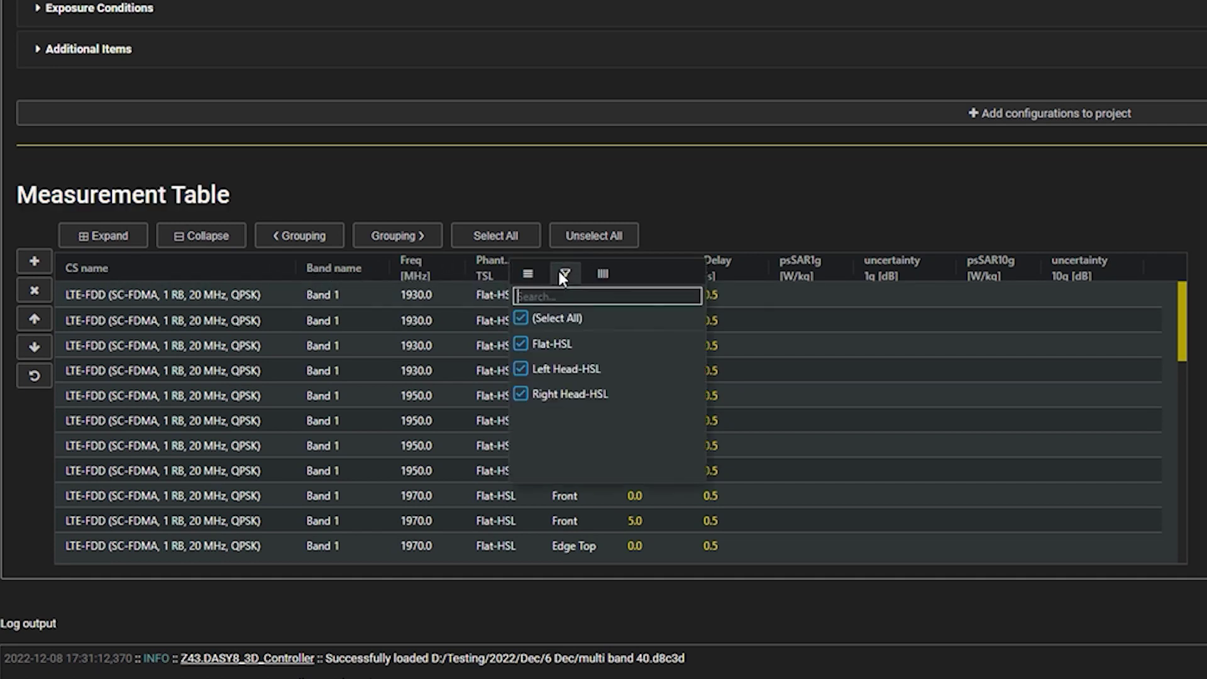
left_click(564, 368)
left_click(565, 393)
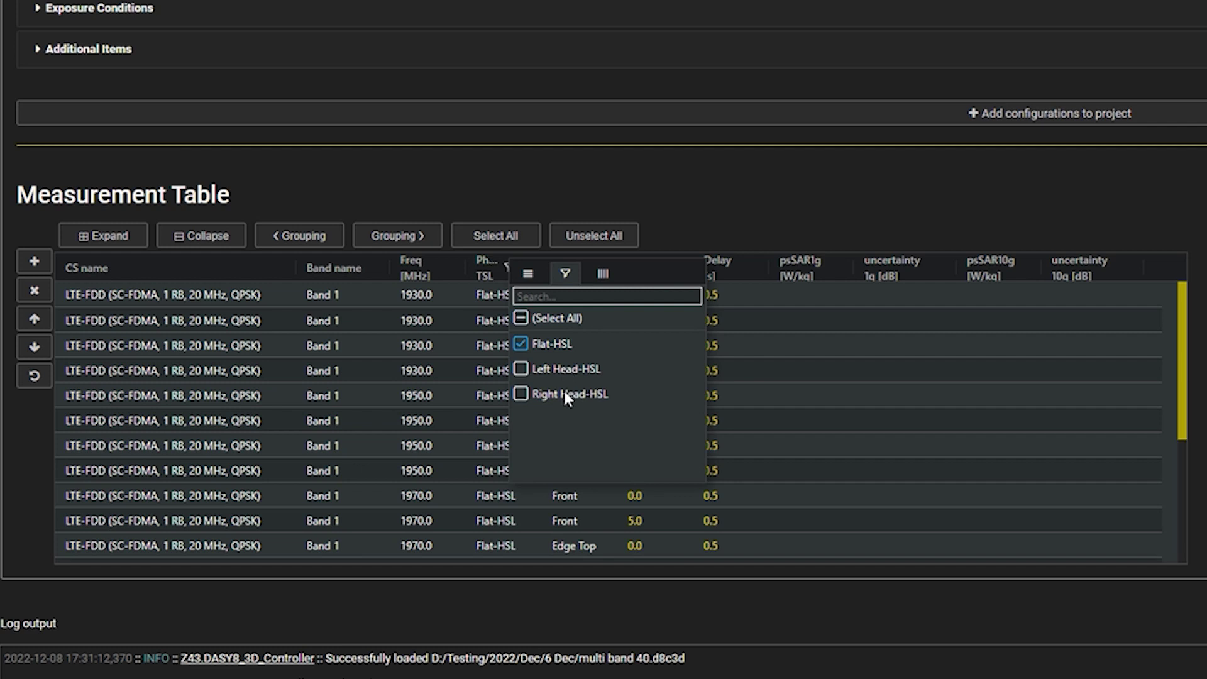
left_click(827, 403)
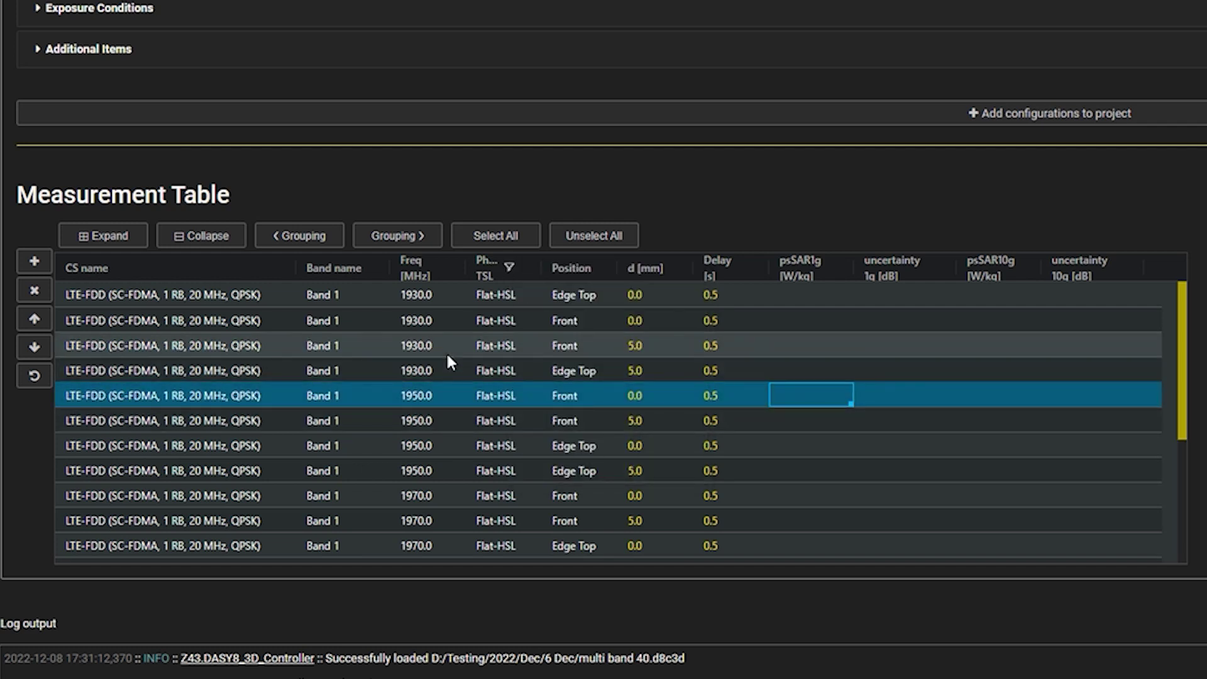
Try sorting by d [mm] and Band name, clear both, then select the 1930 Front 5.0 row
left_click(642, 269)
left_click(641, 269)
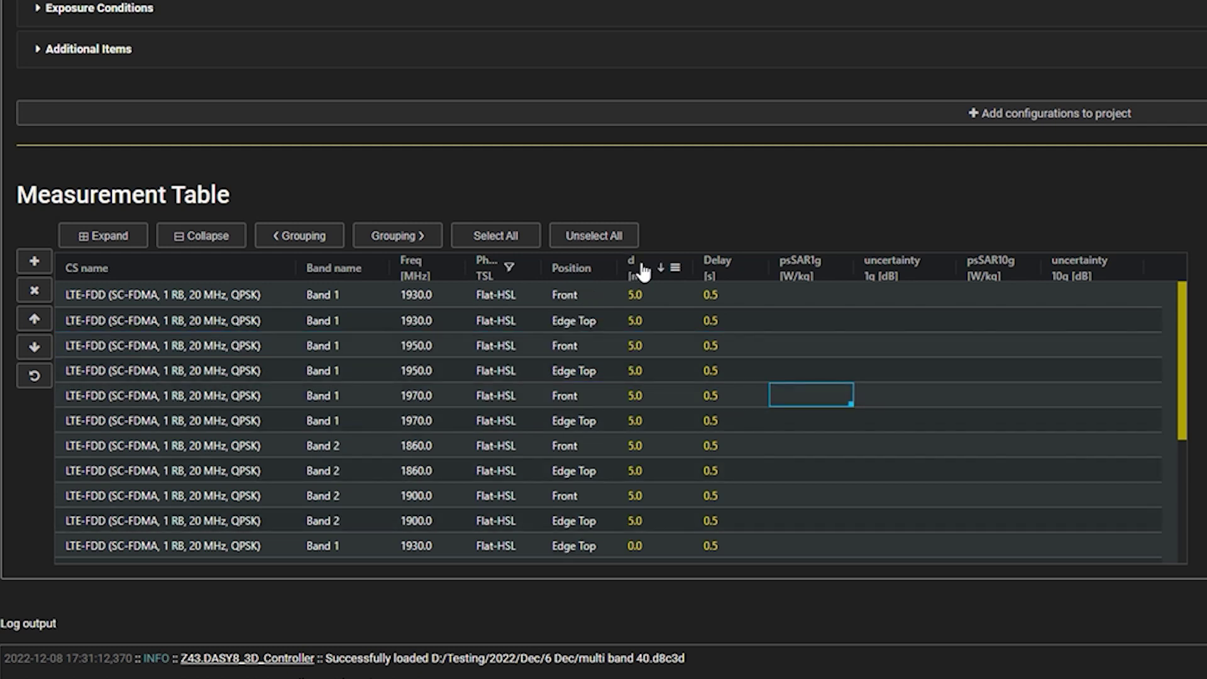
left_click(332, 274)
left_click(332, 274)
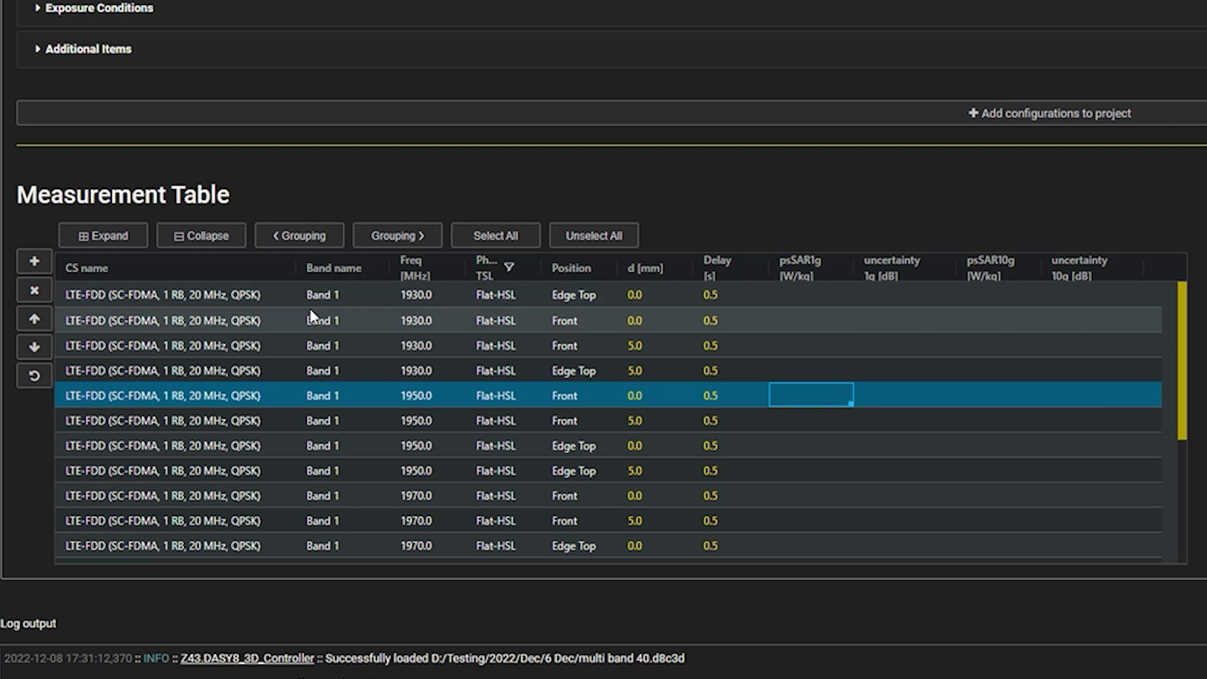
left_click(280, 345)
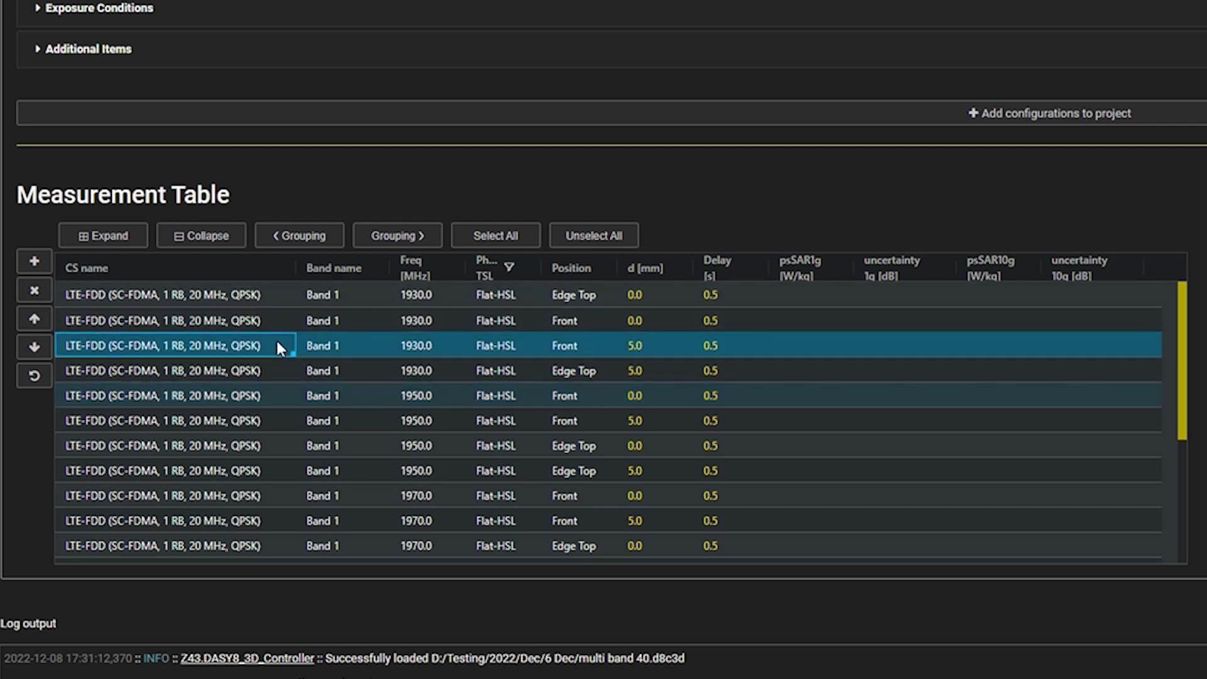
Move the selected row to the top and place Phantom-TSL, Band name, d [mm] columns first
left_click(35, 320)
left_click(35, 321)
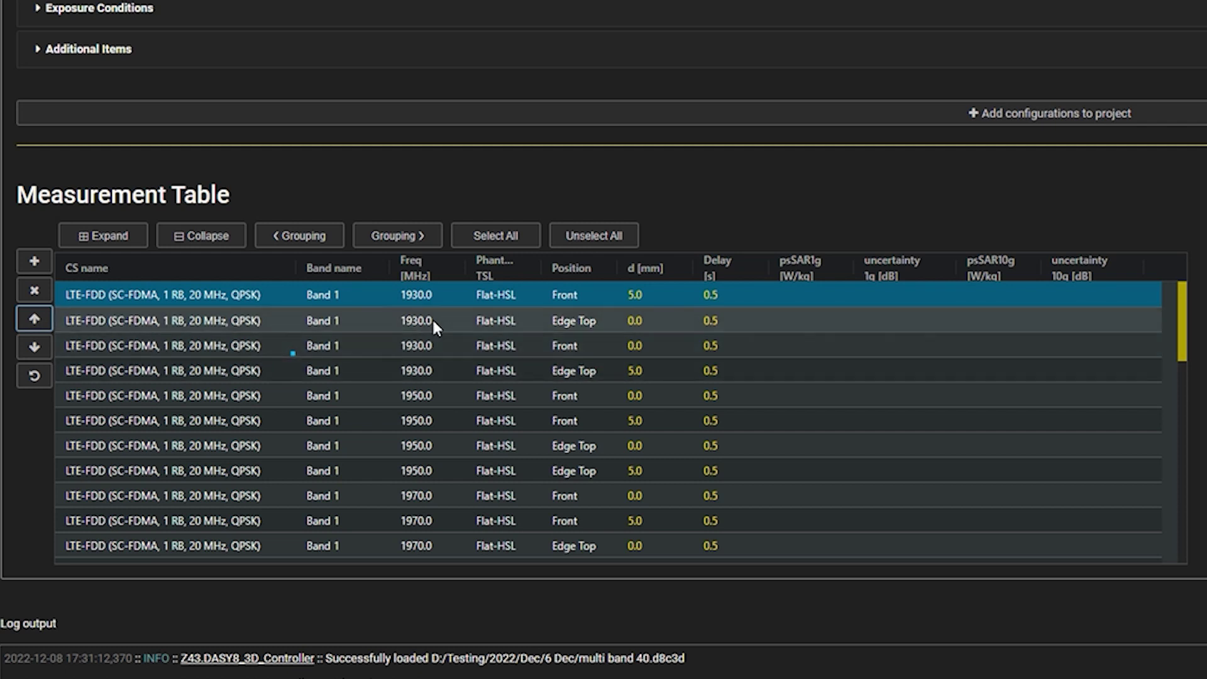
mouse_move(495, 267)
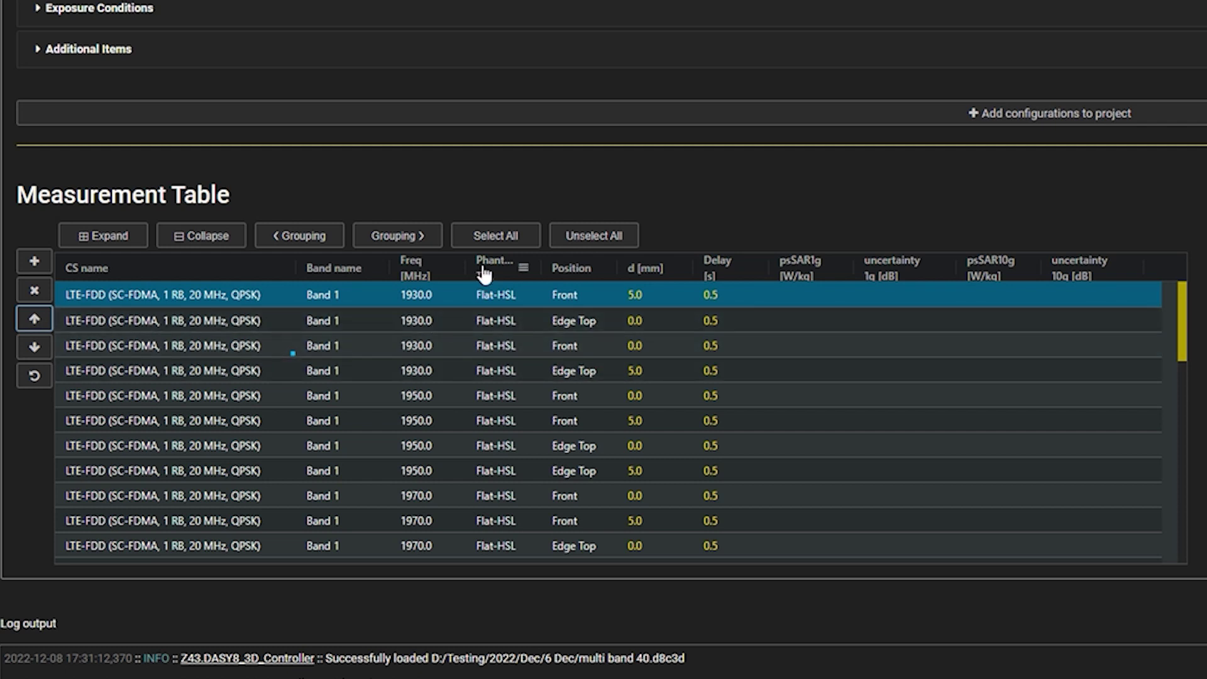
left_click_drag(454, 263, 132, 268)
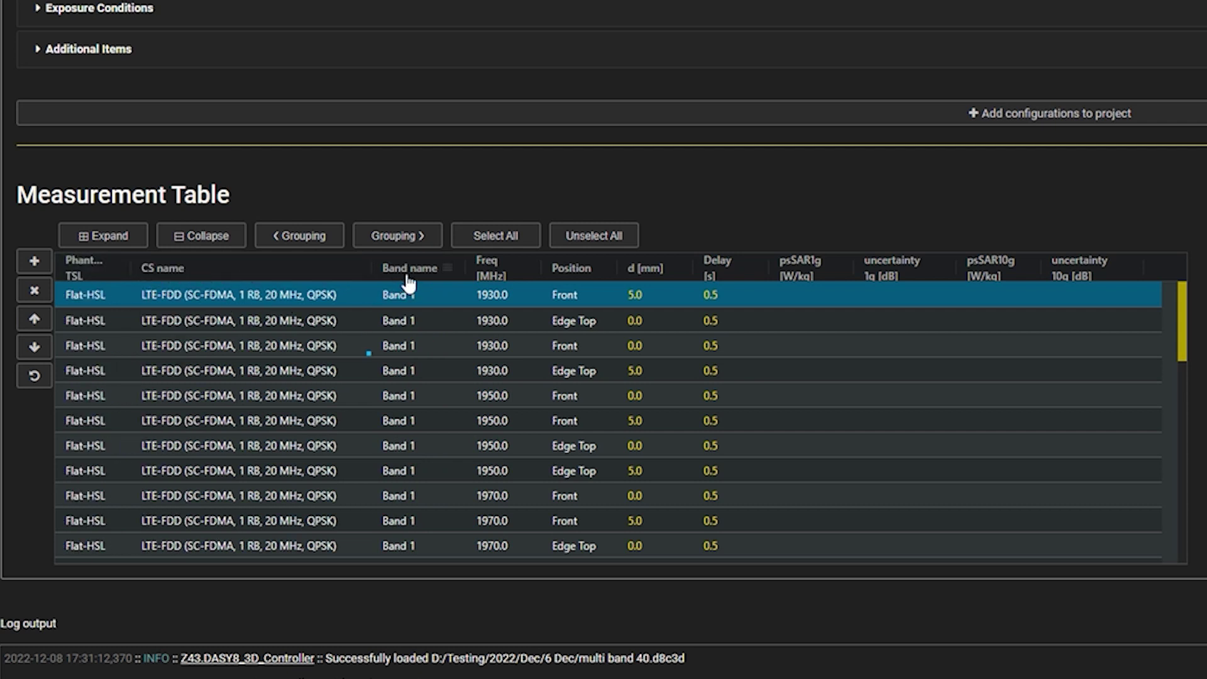
left_click_drag(398, 279, 298, 260)
left_click_drag(654, 269, 396, 268)
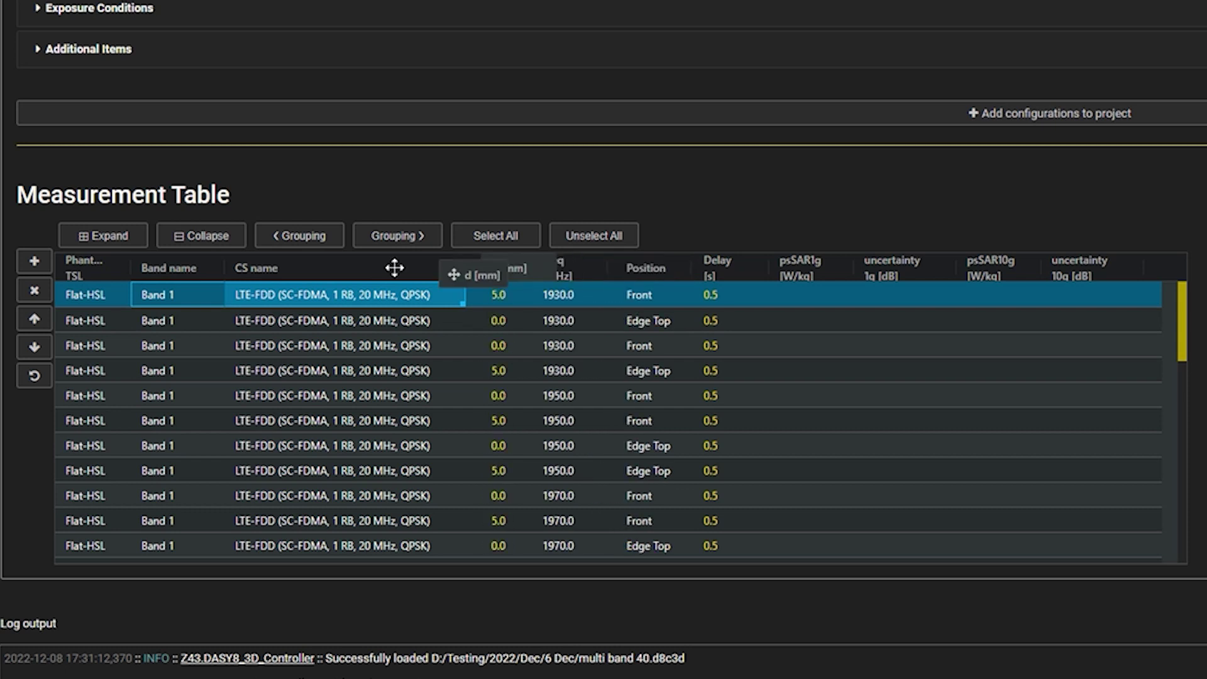
Hide the CS name column
left_click(523, 270)
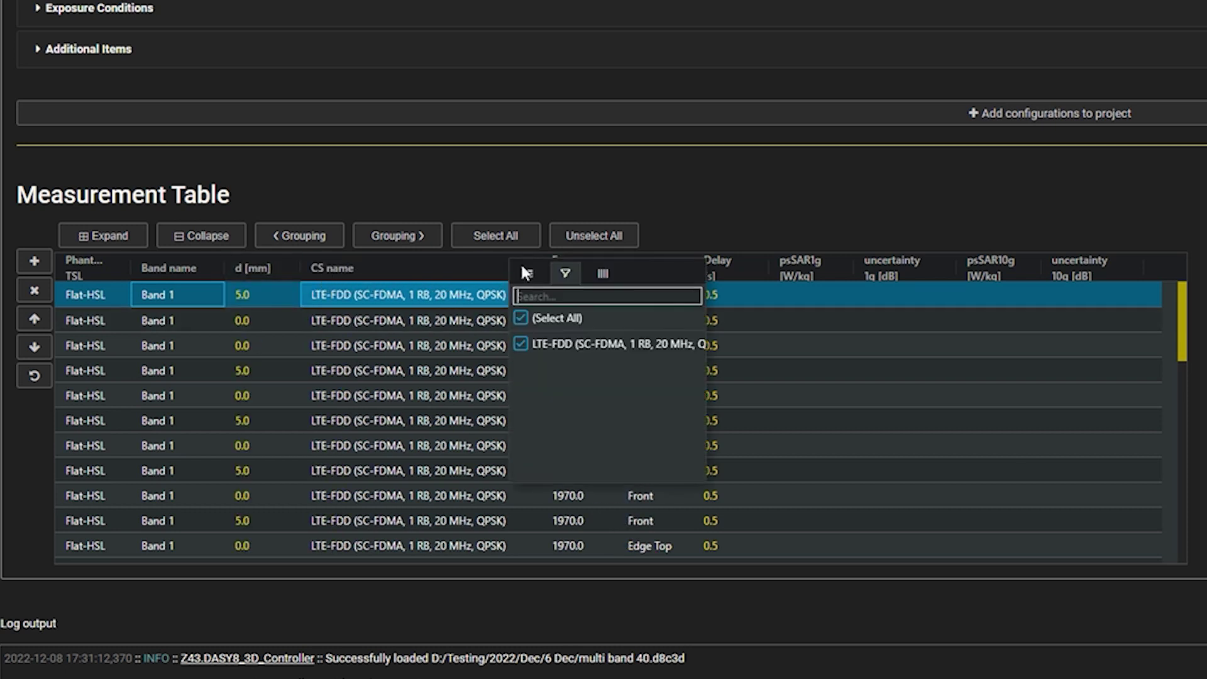
left_click(602, 272)
left_click(528, 330)
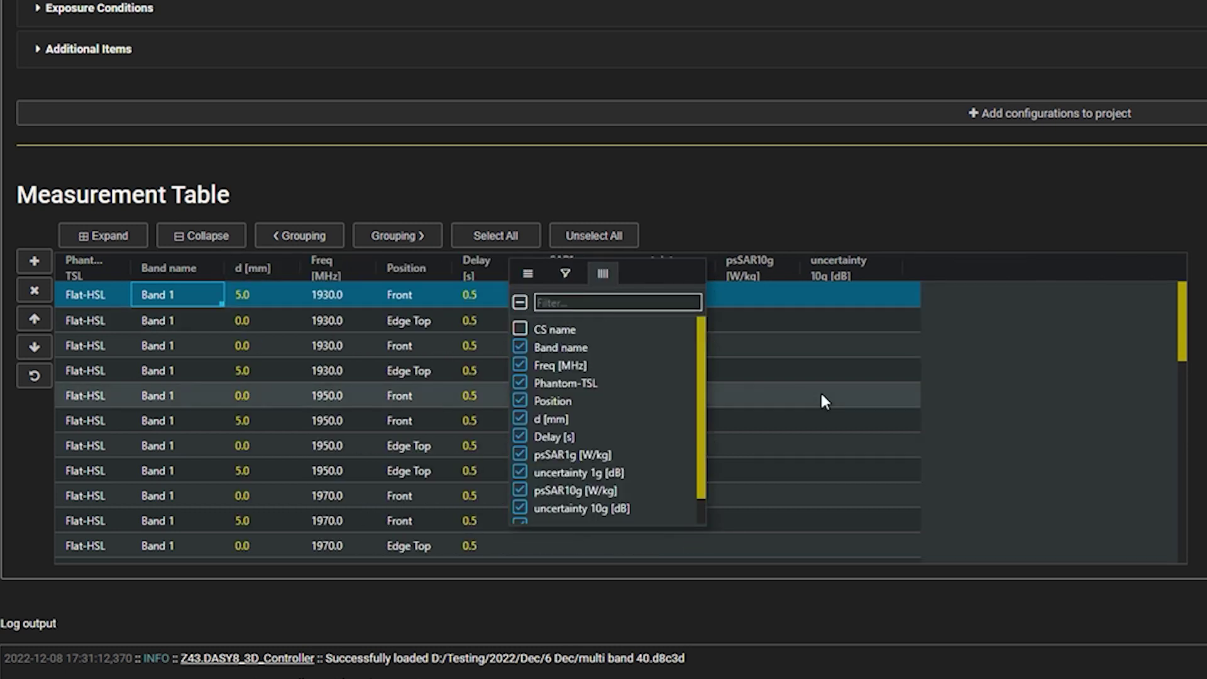
left_click(822, 394)
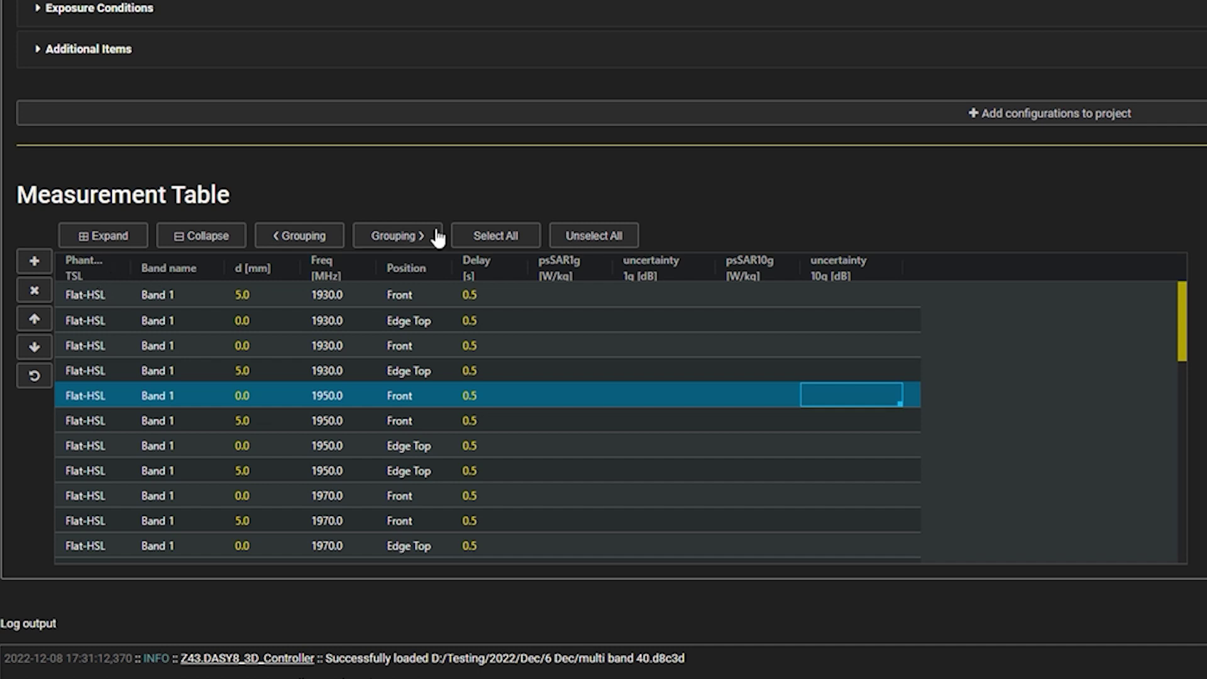
Group the rows by phantom and band, expand the groups, and widen the Group column
left_click(379, 237)
left_click(113, 238)
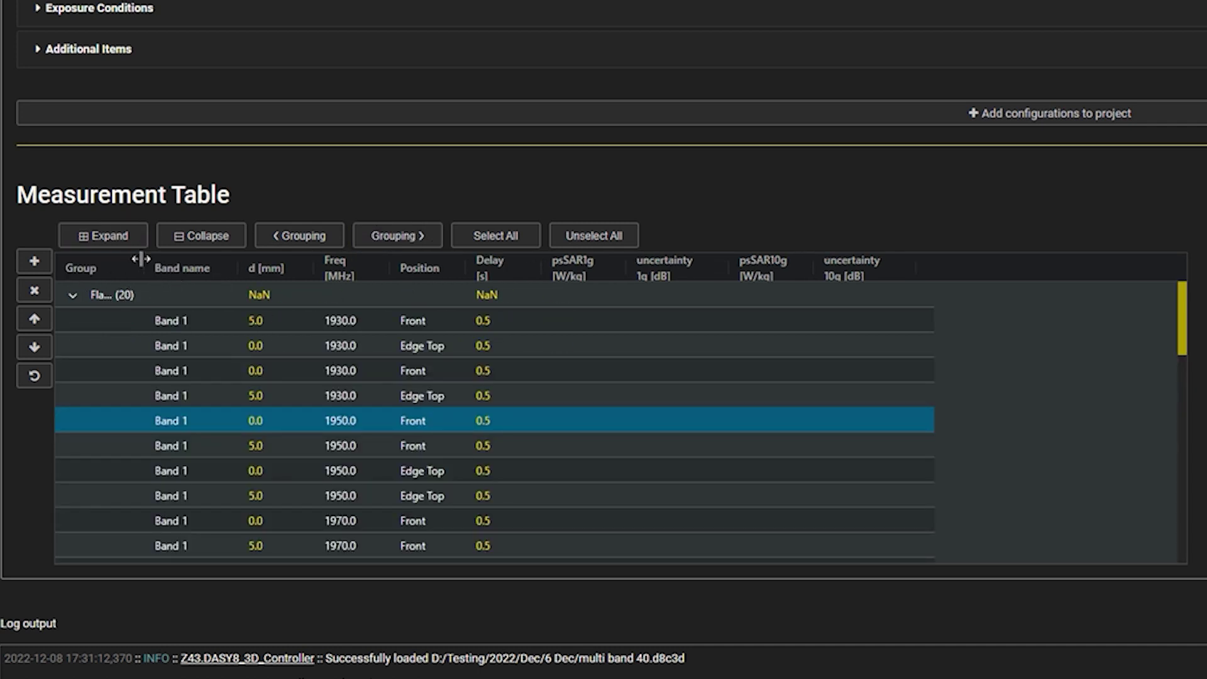
left_click_drag(141, 260, 232, 259)
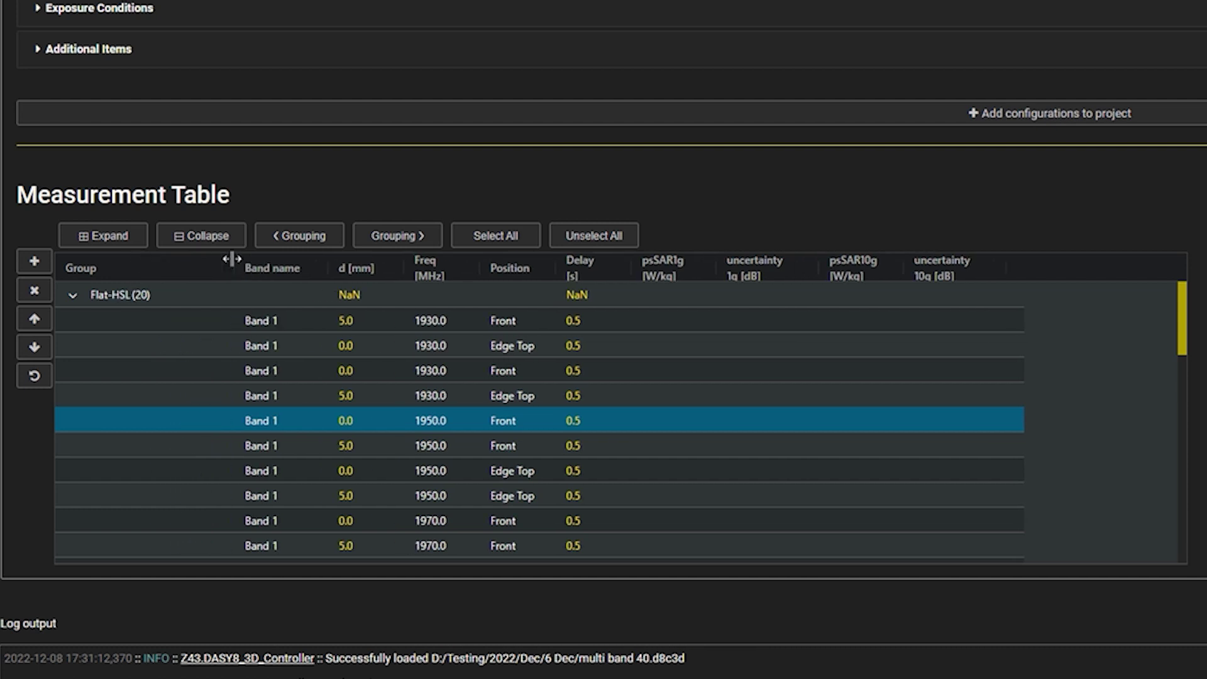
left_click(403, 235)
left_click(114, 238)
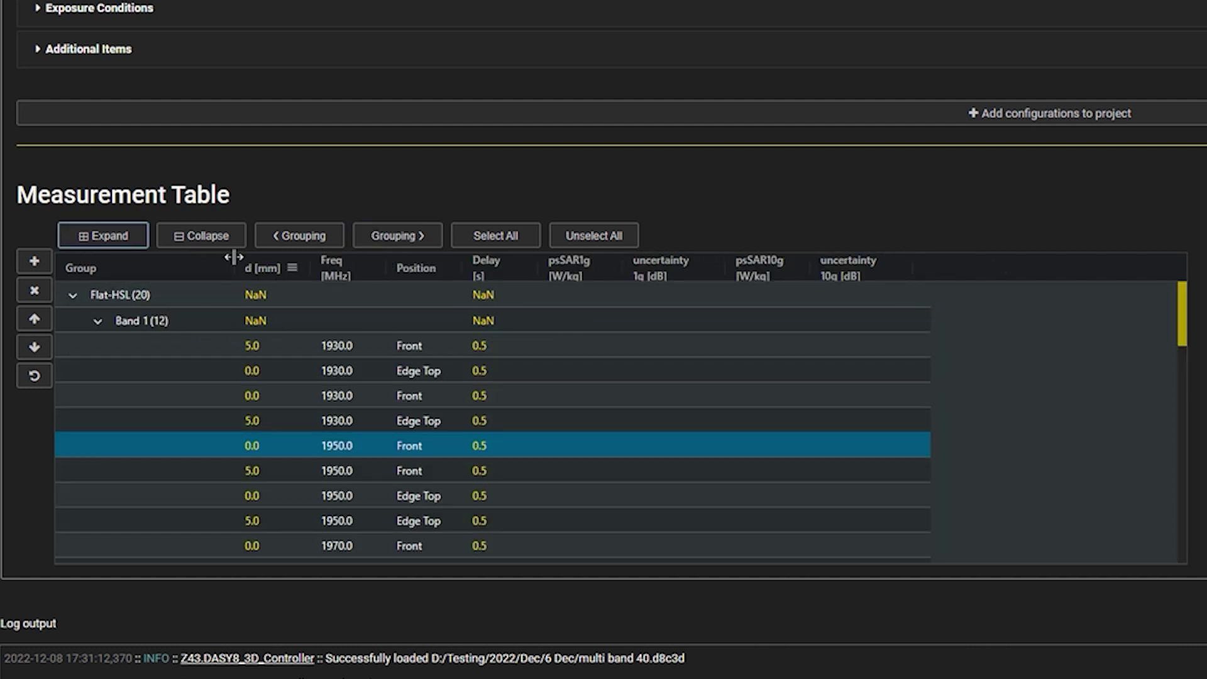
left_click_drag(233, 257, 272, 257)
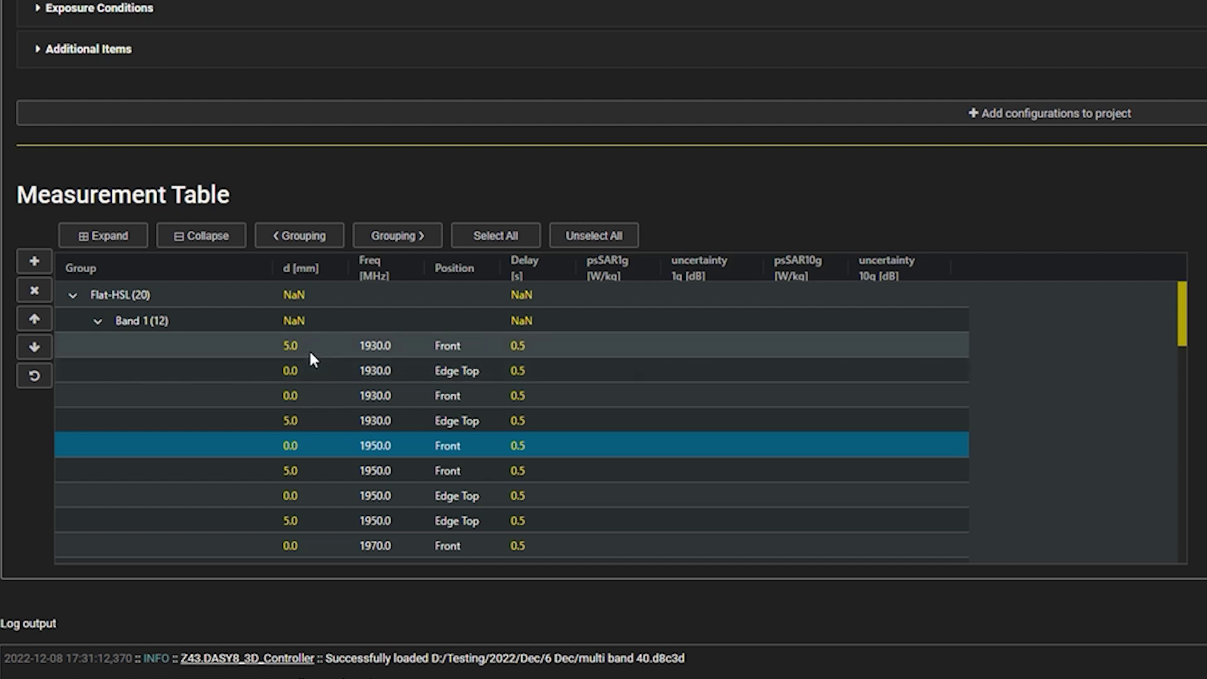
mouse_move(302, 267)
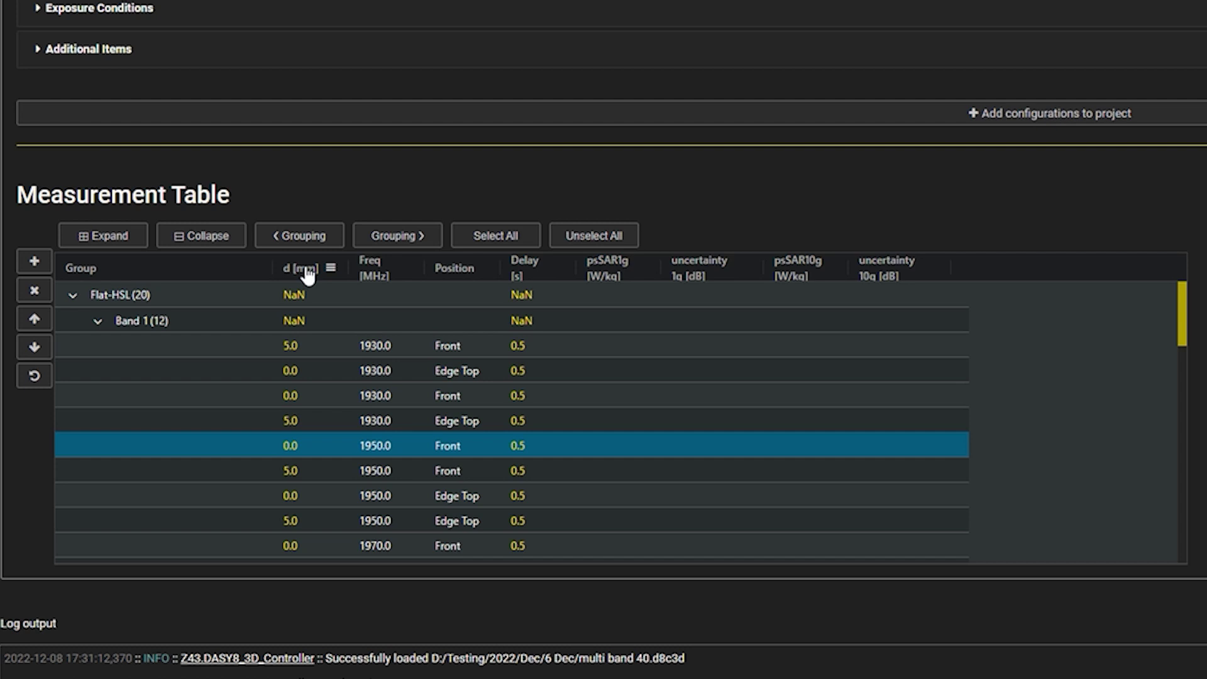
Sort by d [mm] descending so 5.0 mm is first, and widen the d column
left_click(307, 275)
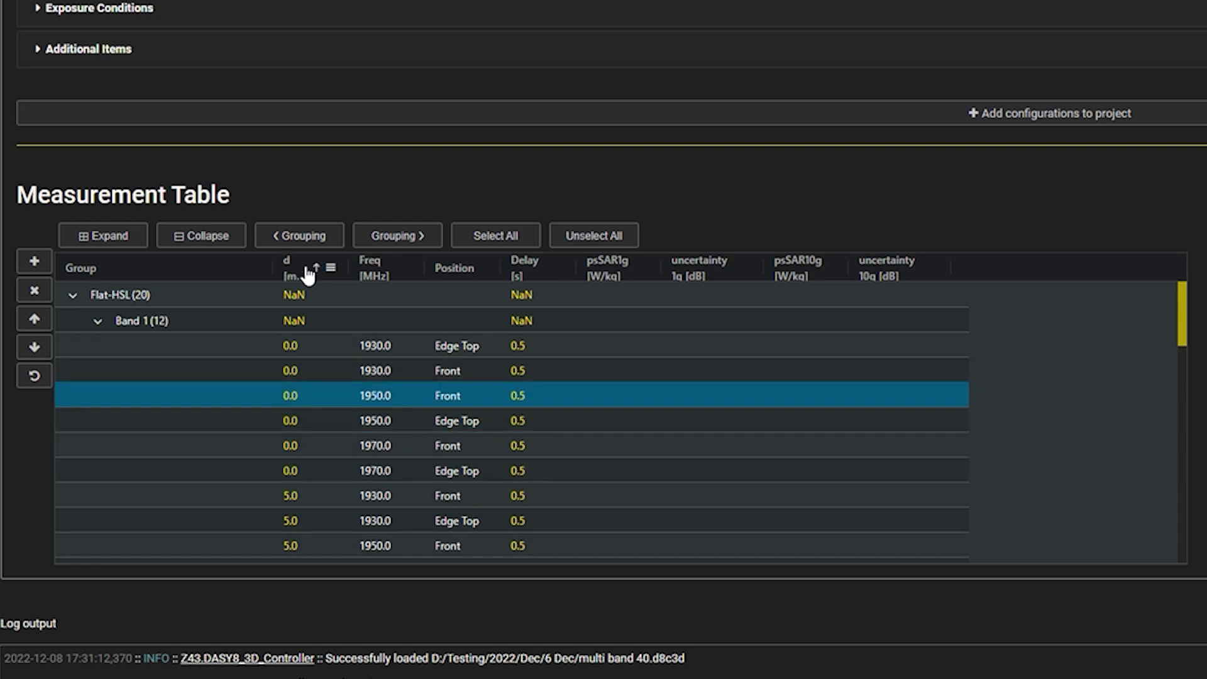
left_click(307, 274)
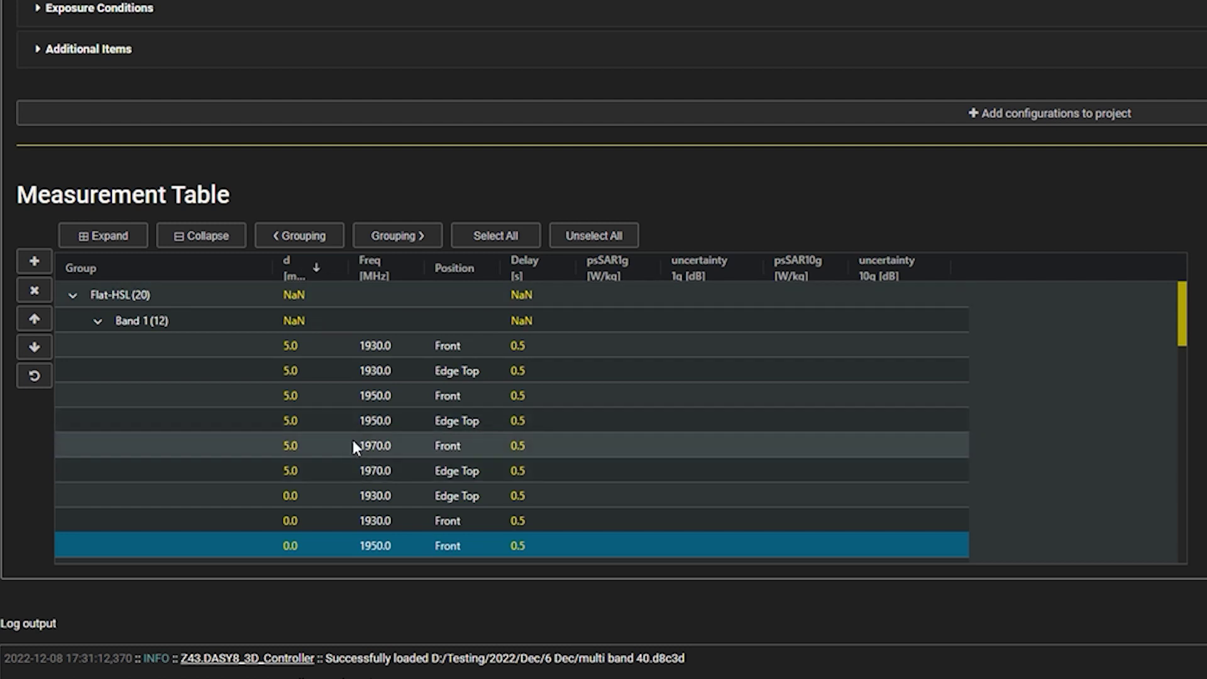
left_click(305, 274)
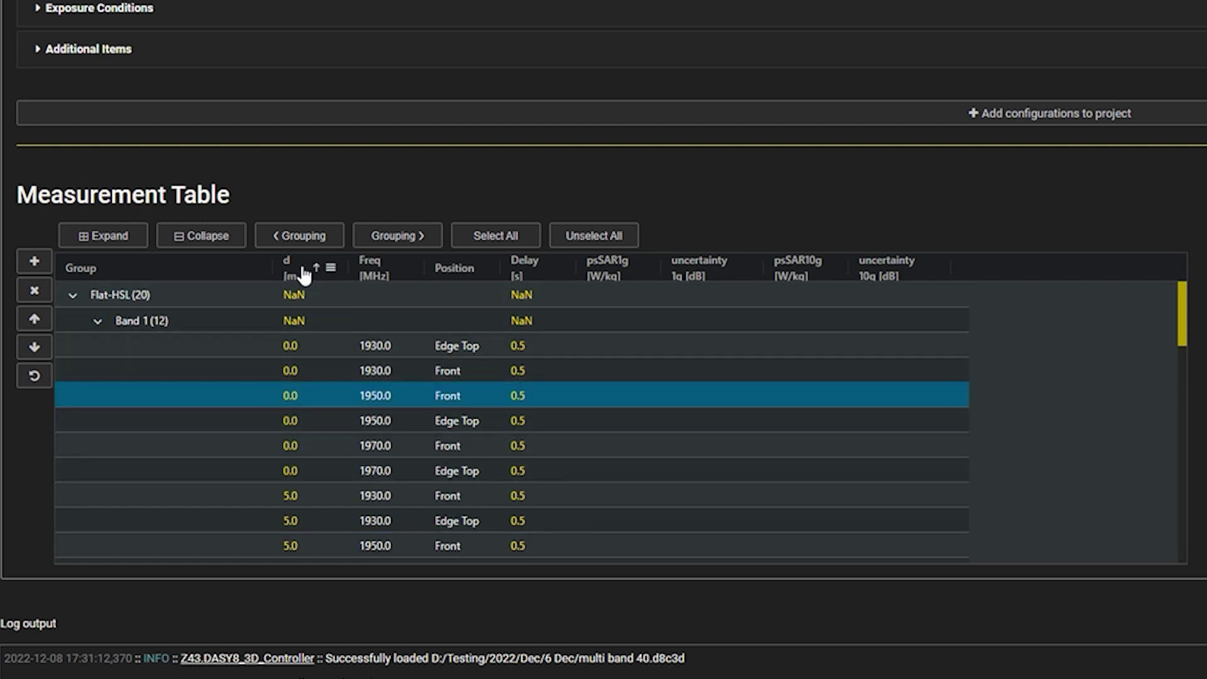
left_click(294, 274)
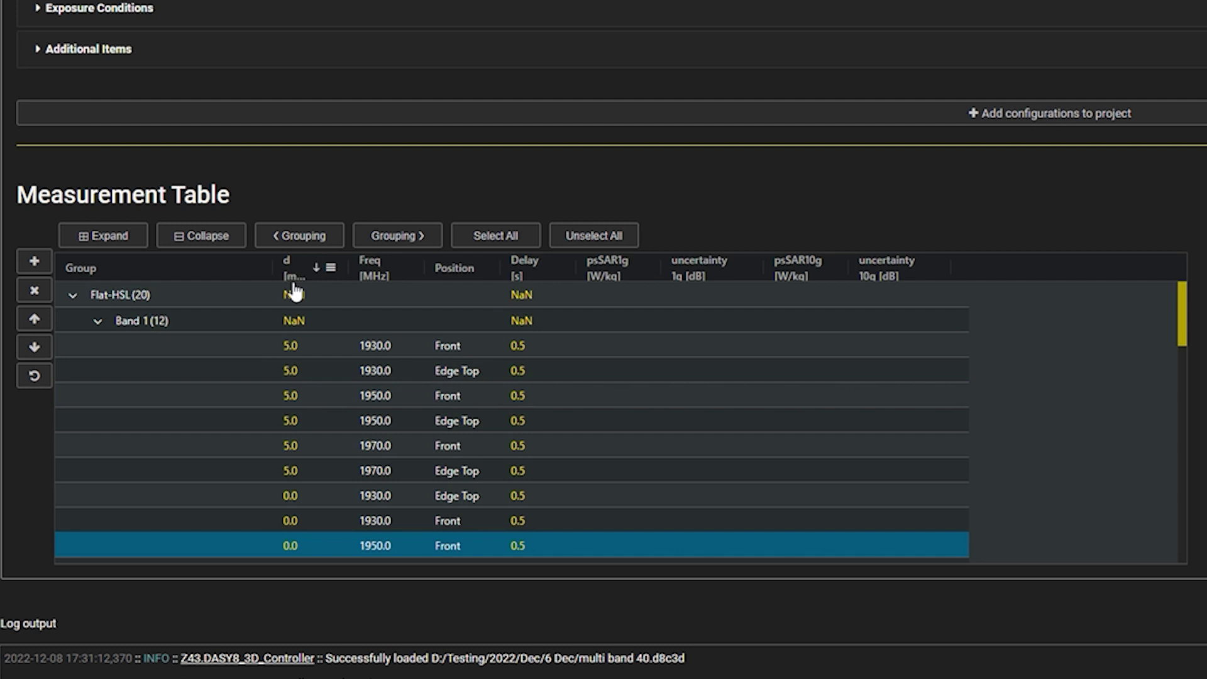
scroll(290, 415, "down", 2)
scroll(289, 415, "up", 2)
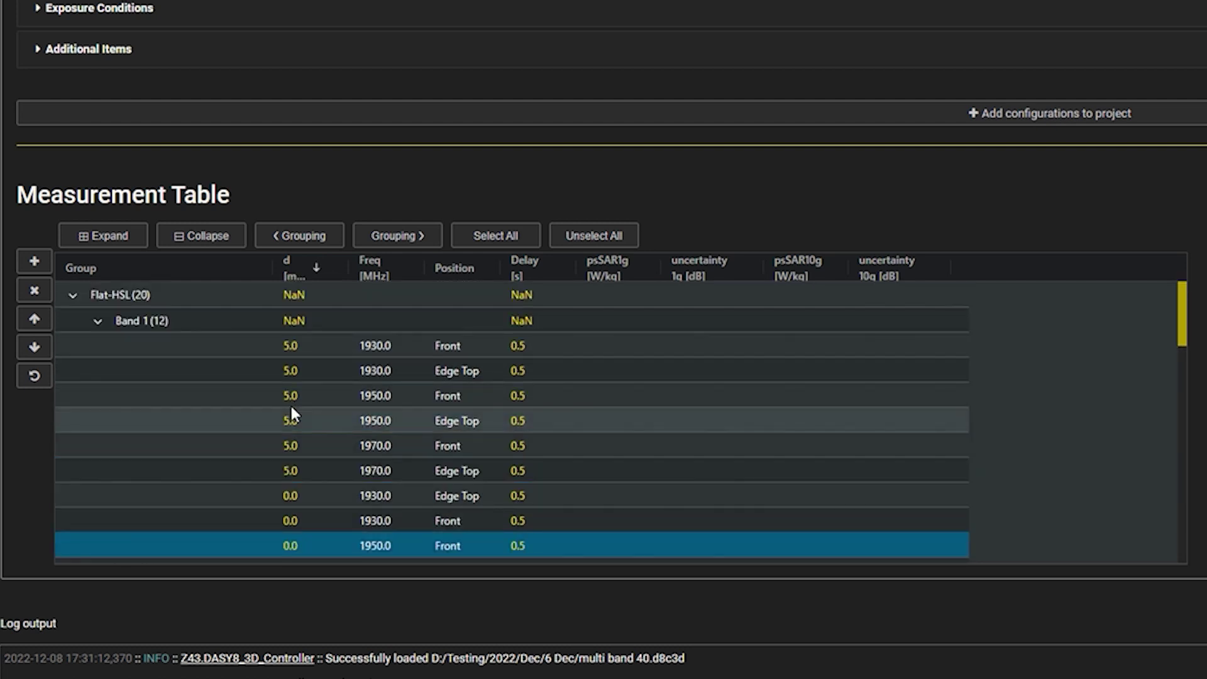
left_click_drag(345, 255, 379, 254)
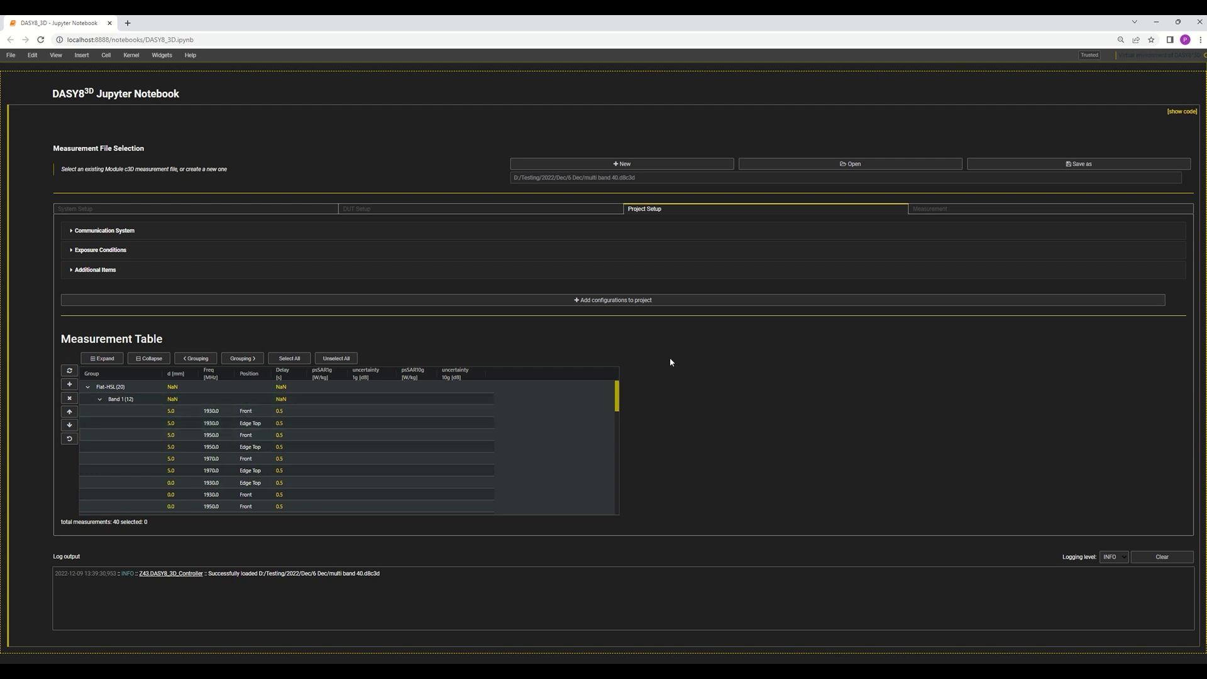
Start all 40 selected measurements from the Measurement stage and confirm the start dialog
left_click(947, 212)
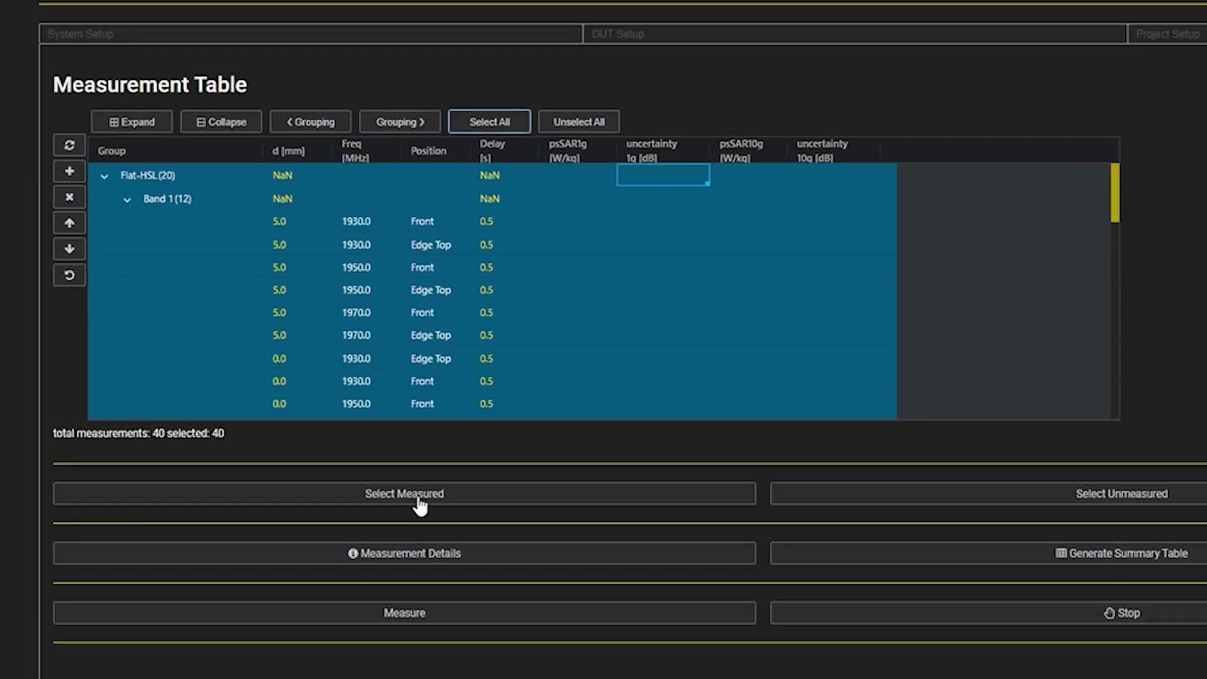
left_click(423, 614)
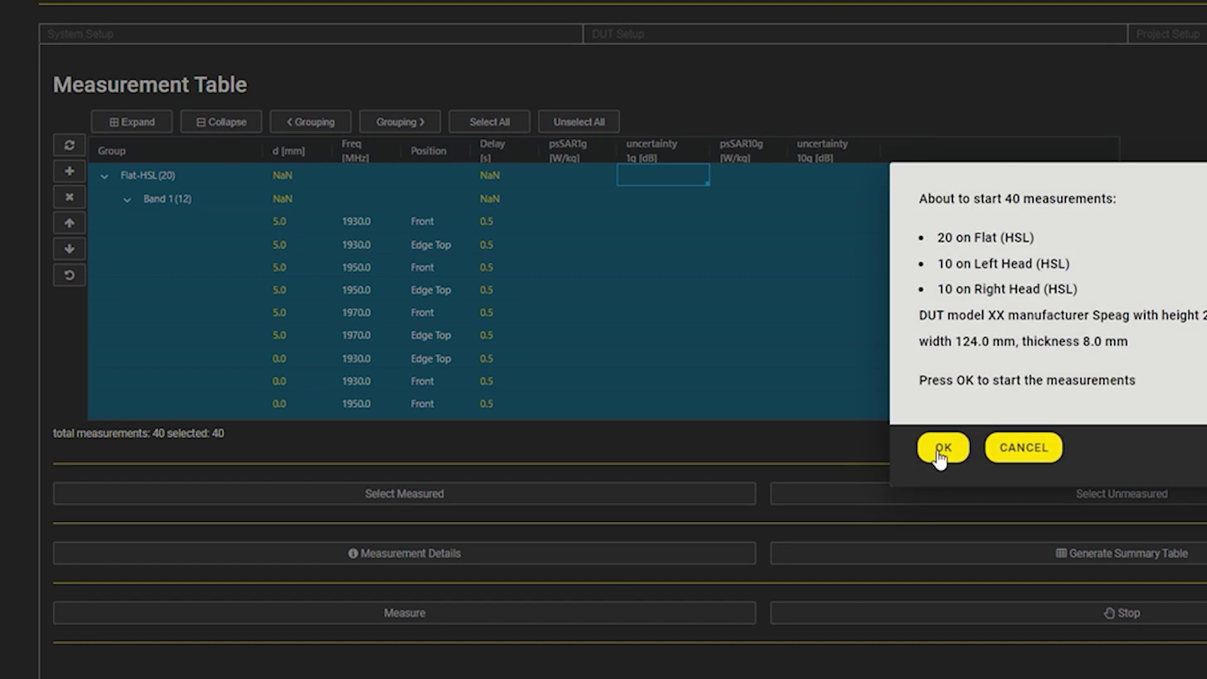
left_click(939, 452)
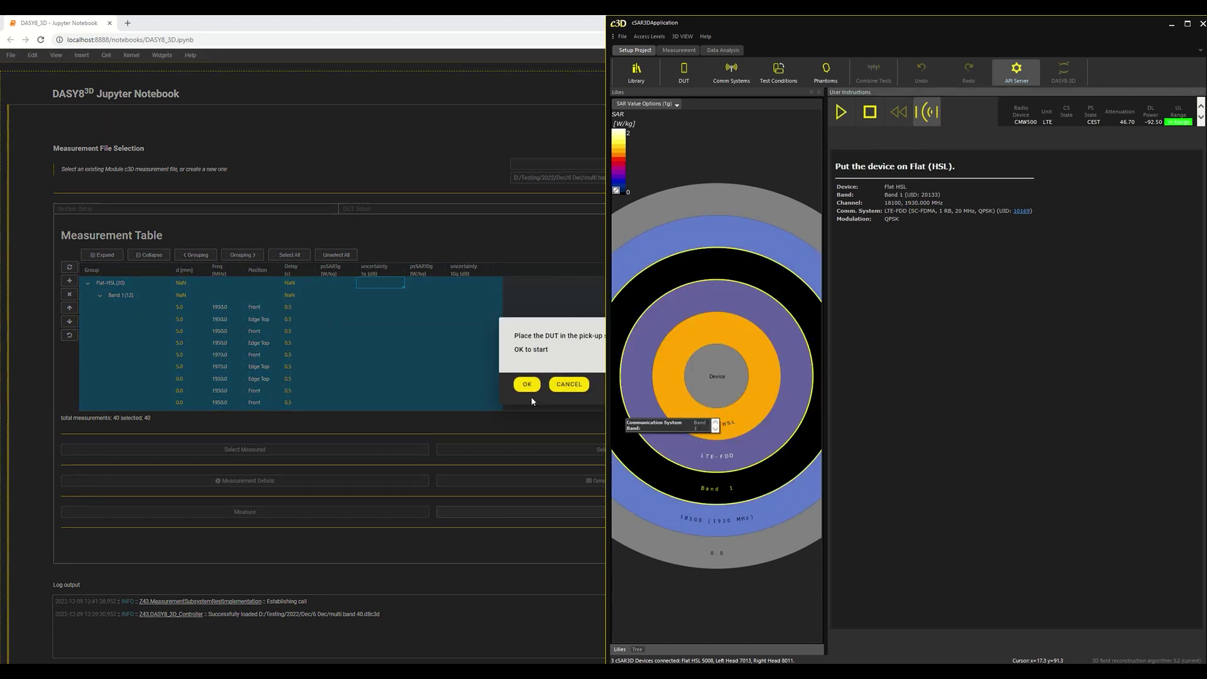
Confirm the device is placed on Flat HSL, then ungroup the table into rows with phantoms
left_click(526, 384)
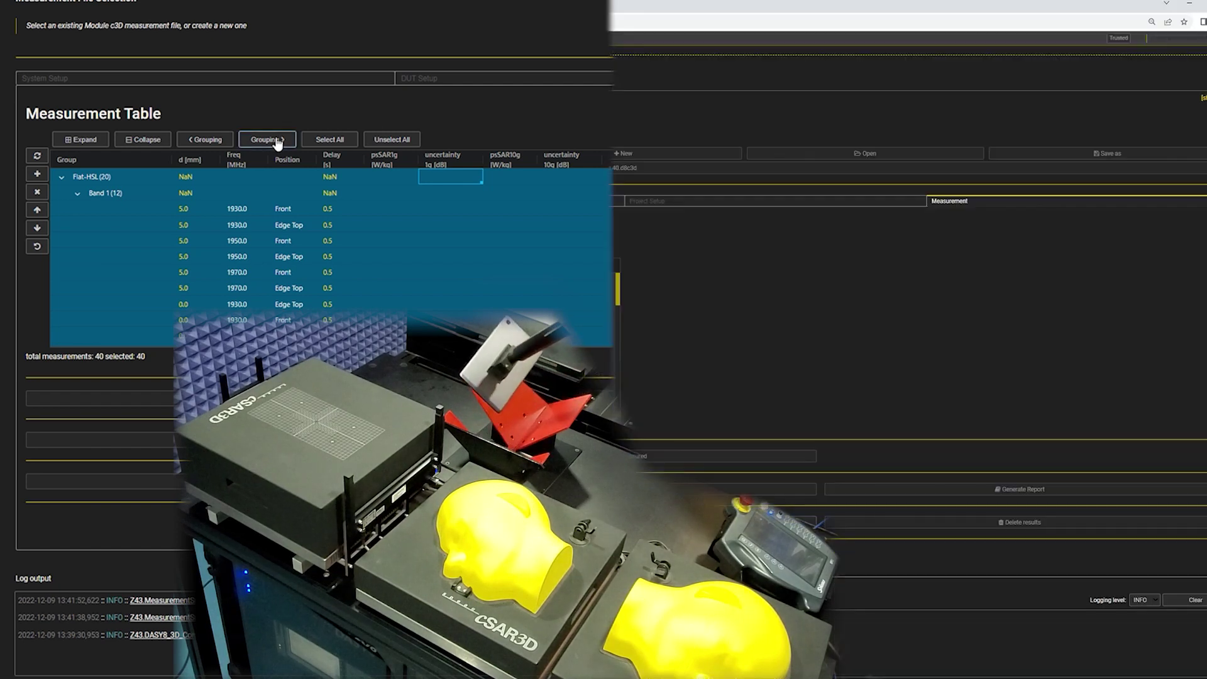
left_click(276, 141)
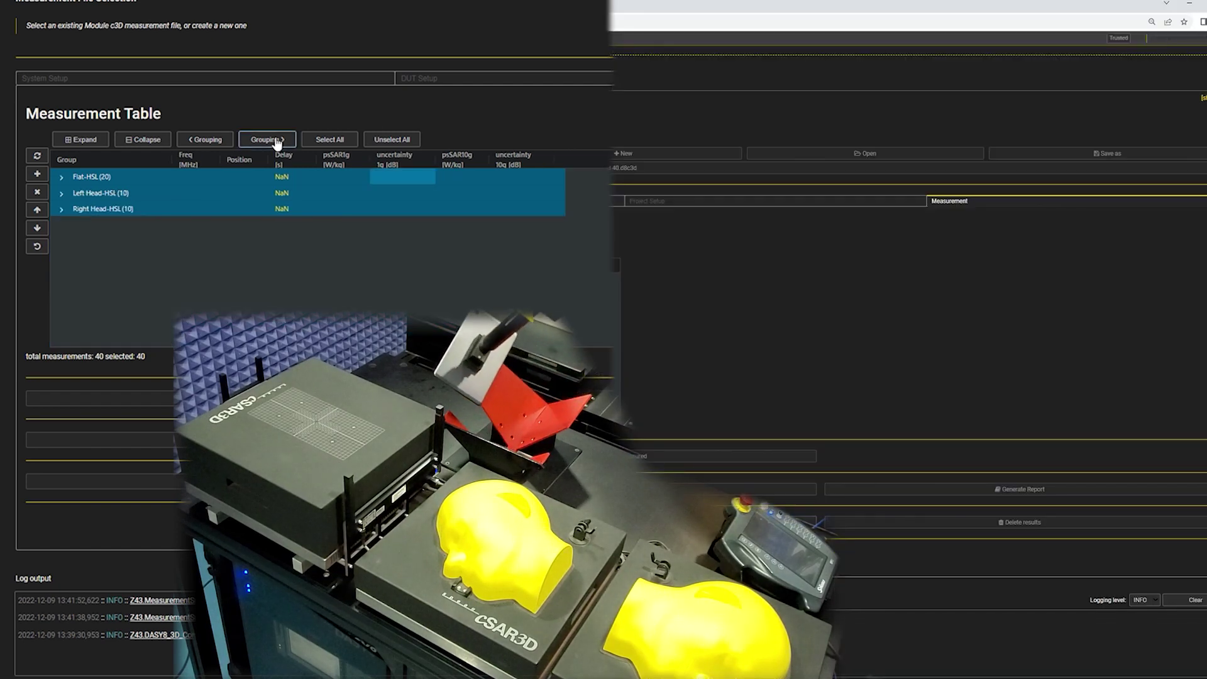
left_click(213, 141)
left_click(214, 141)
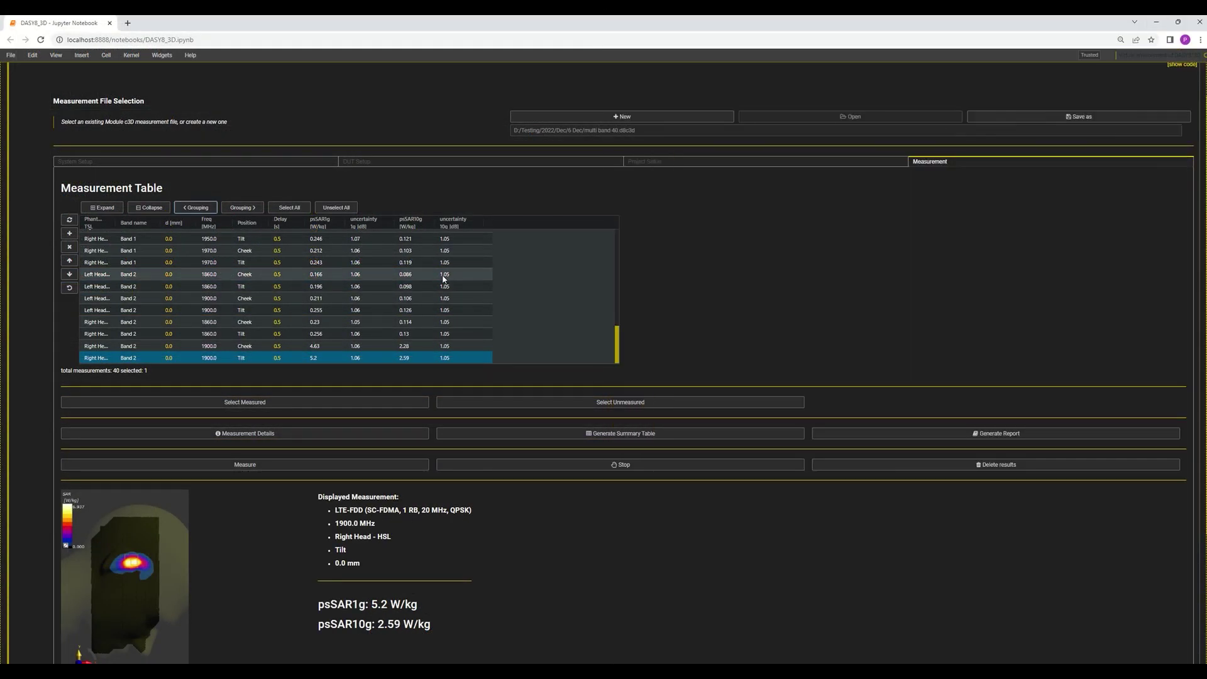
Select the Left Head 1860 MHz Tilt row to view its psSAR1g of 0.196 W/kg
left_click(319, 287)
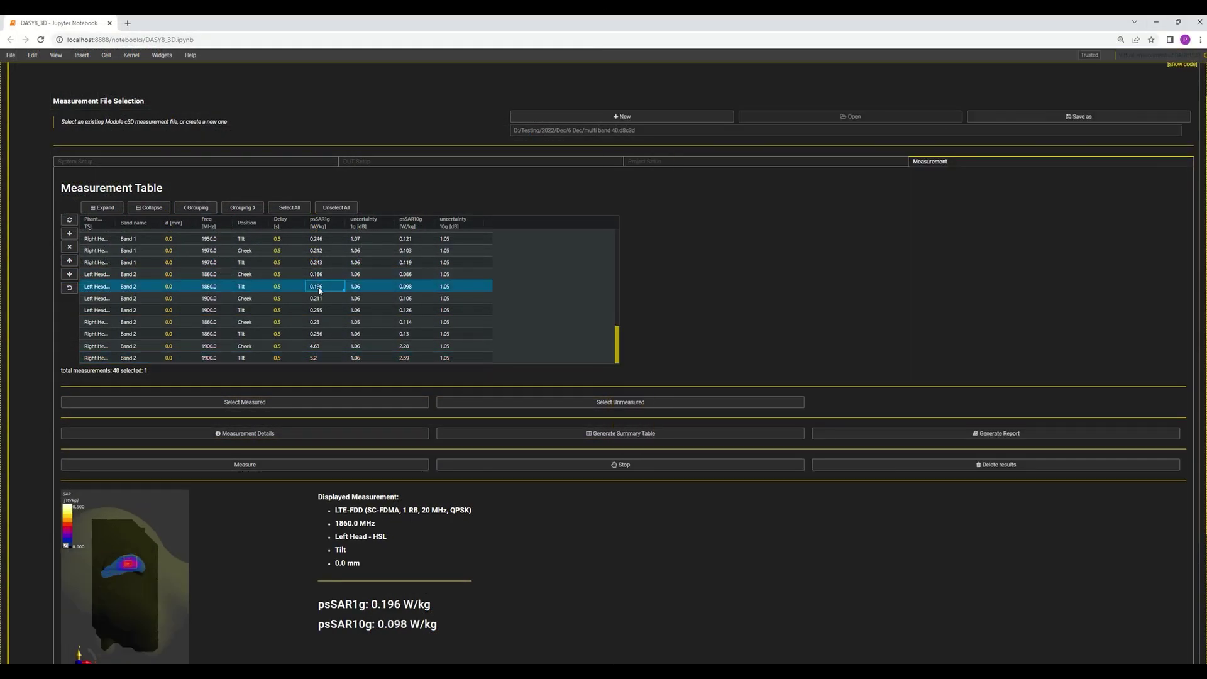
scroll(296, 289, "up", 2)
scroll(297, 289, "up", 3)
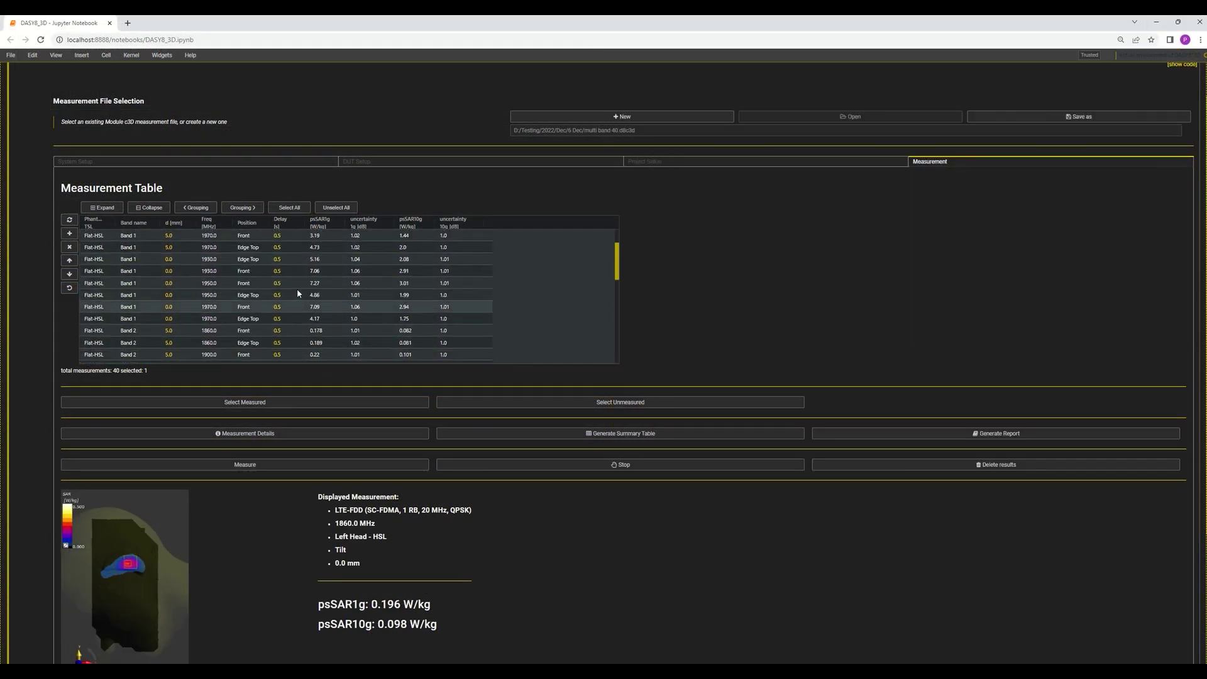
scroll(297, 289, "up", 3)
scroll(321, 293, "up", 2)
scroll(397, 334, "down", 3)
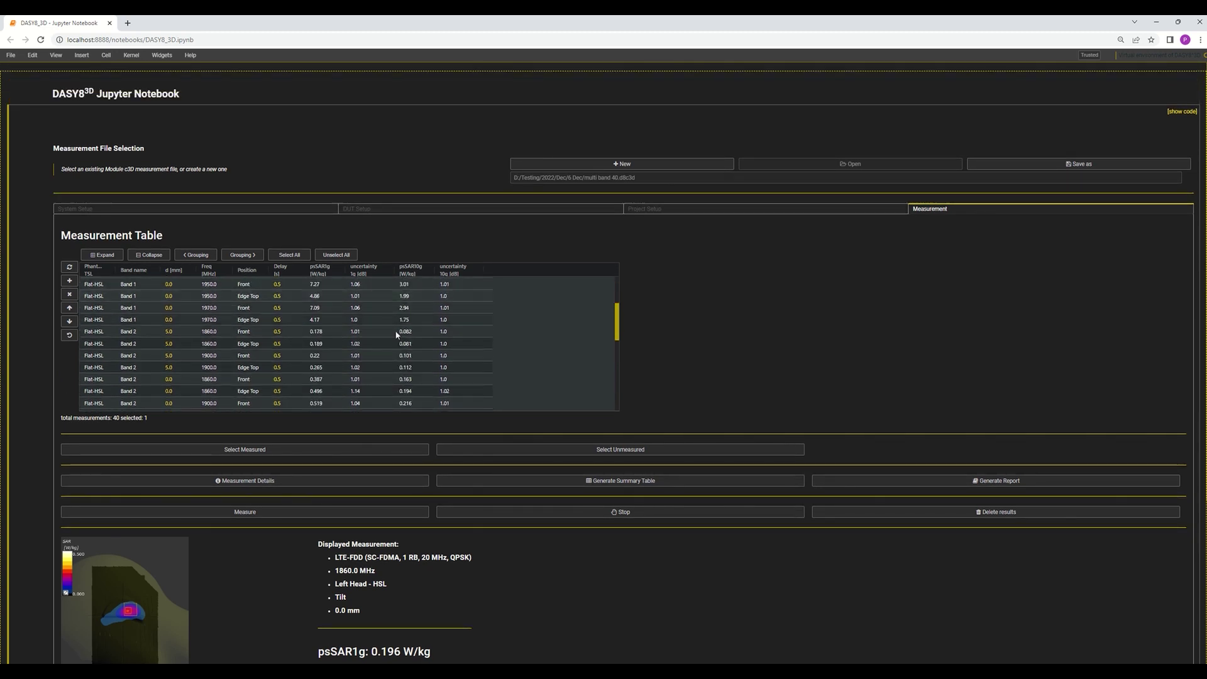
scroll(873, 325, "down", 5)
scroll(812, 308, "up", 3)
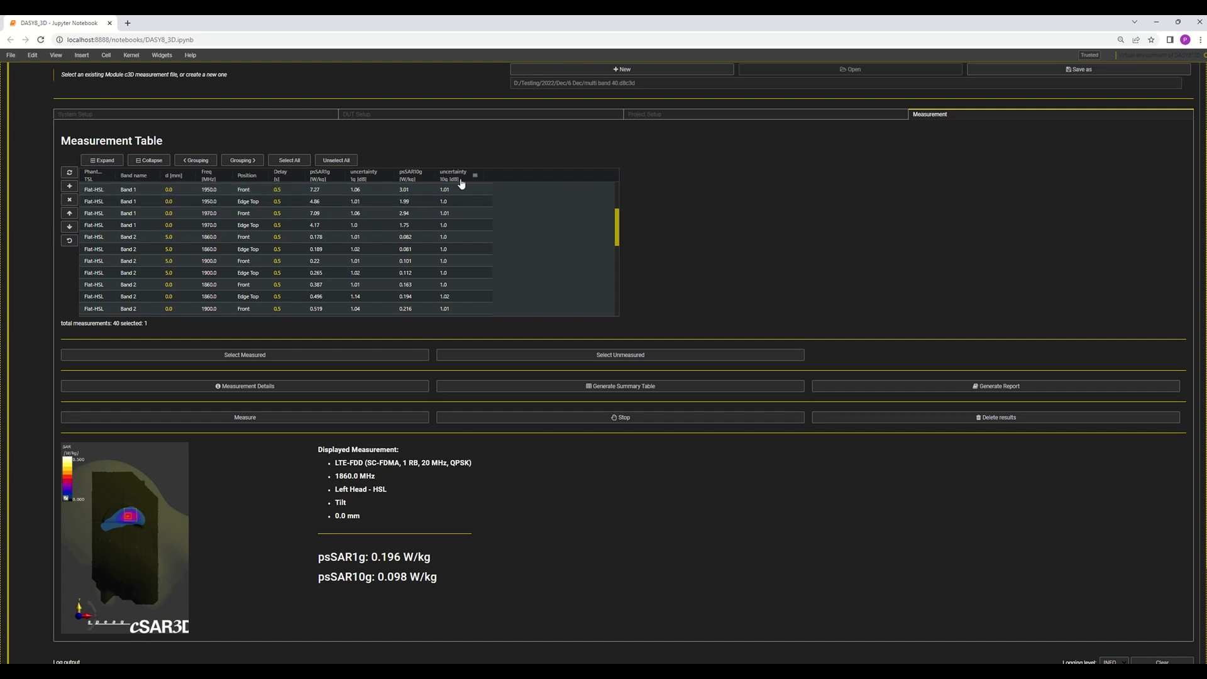
scroll(455, 215, "up", 3)
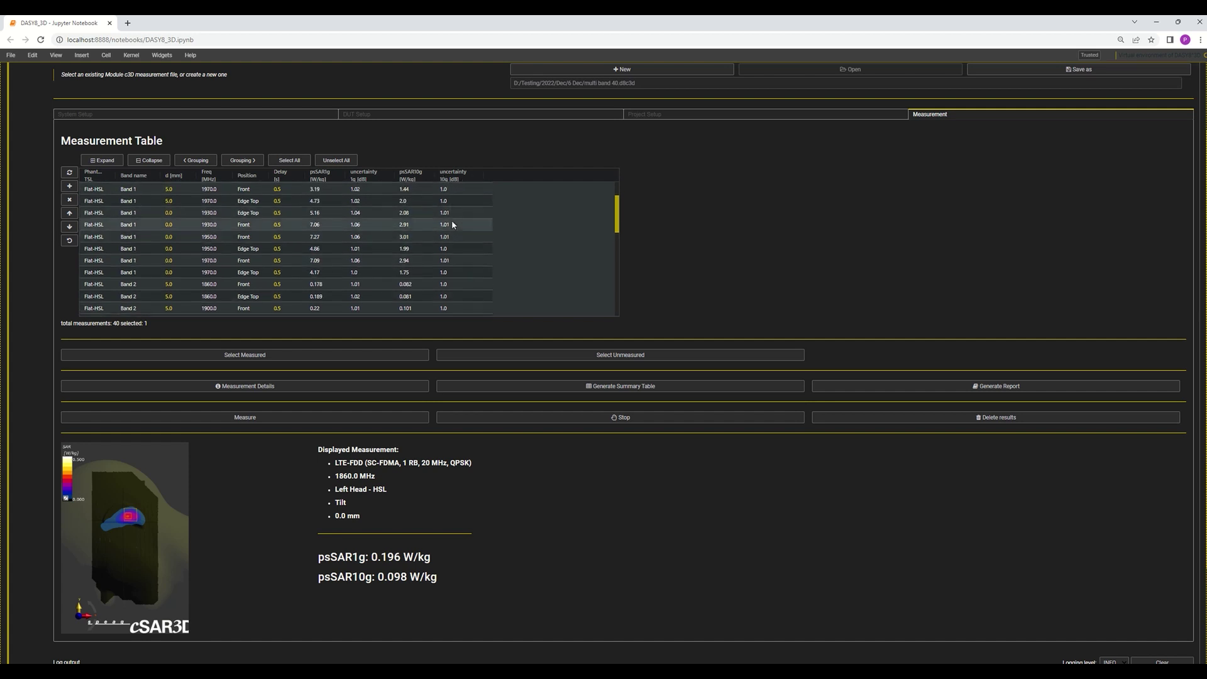